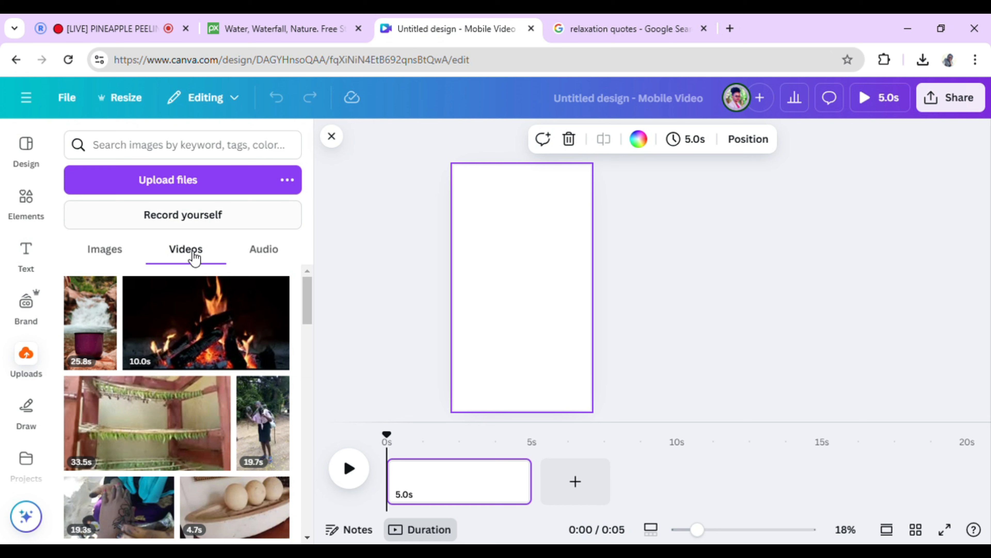
Step: Add the uploaded 25.8-second video of the purple cup by the waterfall and set it as the page background
{"action": "left_click", "coordinate": [99, 329]}
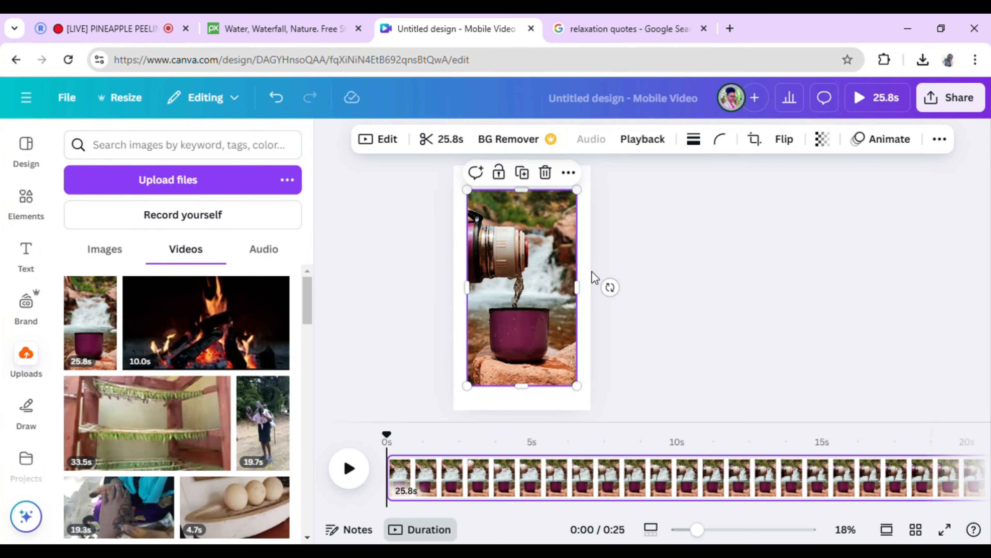
{"action": "mouse_move", "coordinate": [529, 262]}
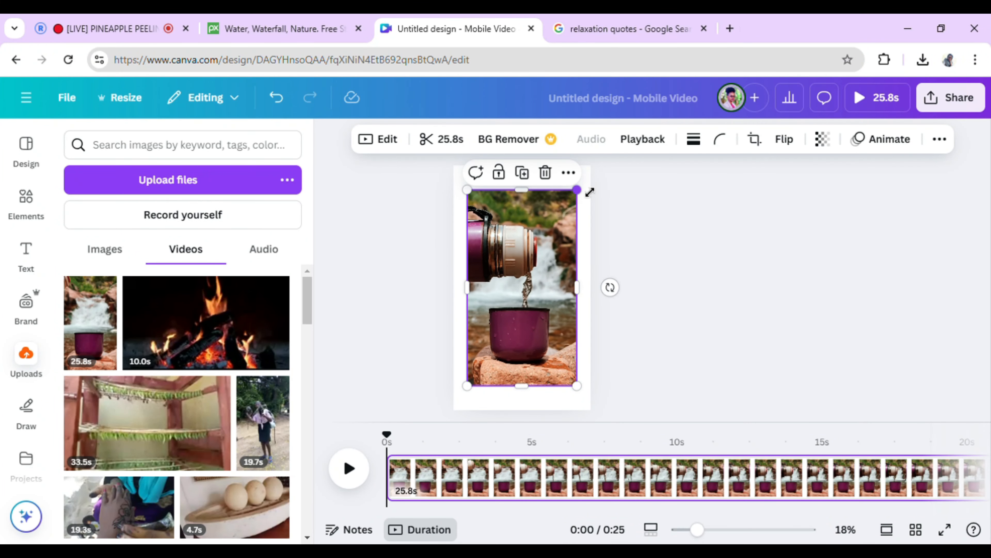
{"action": "left_click_drag", "start_coordinate": [587, 199], "coordinate": [591, 188]}
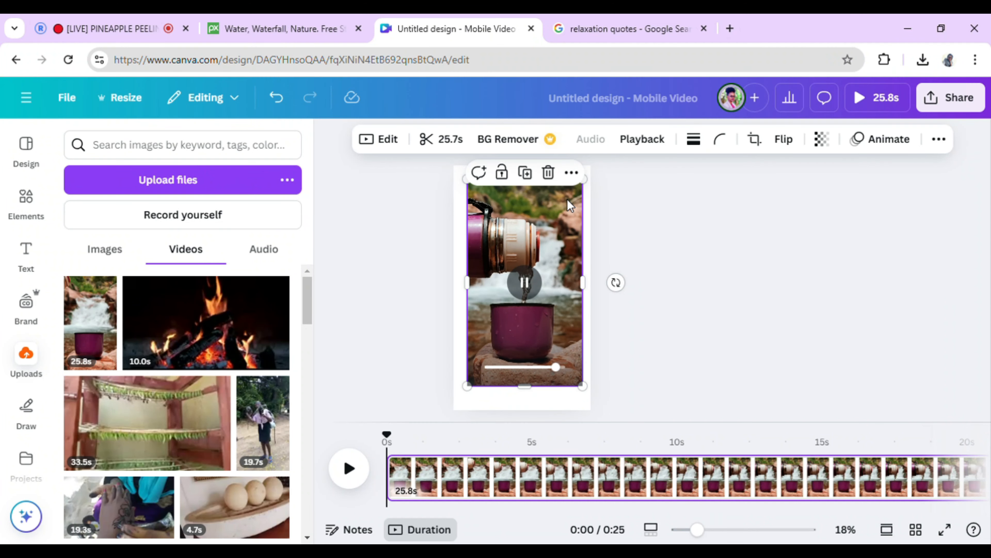
{"action": "right_click", "coordinate": [572, 206]}
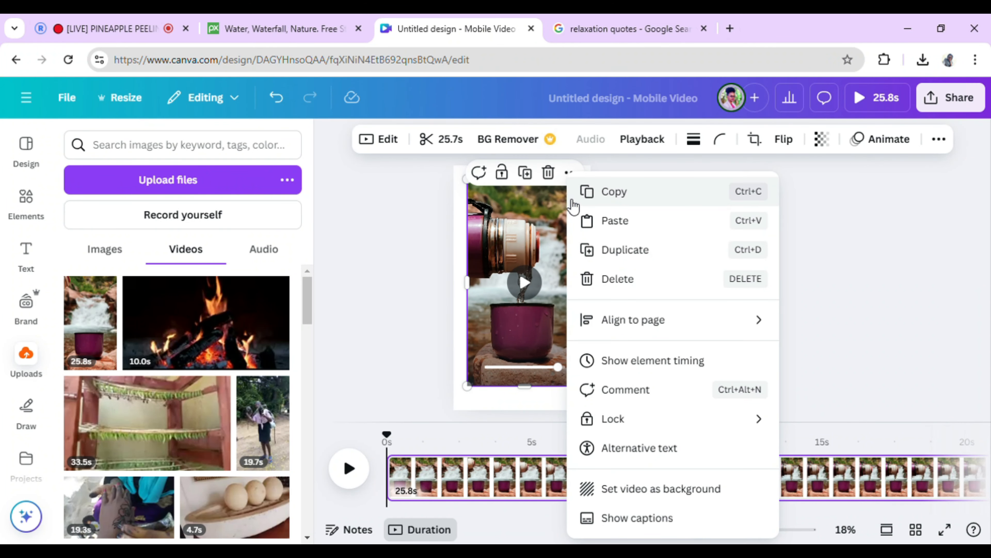
{"action": "left_click", "coordinate": [668, 489]}
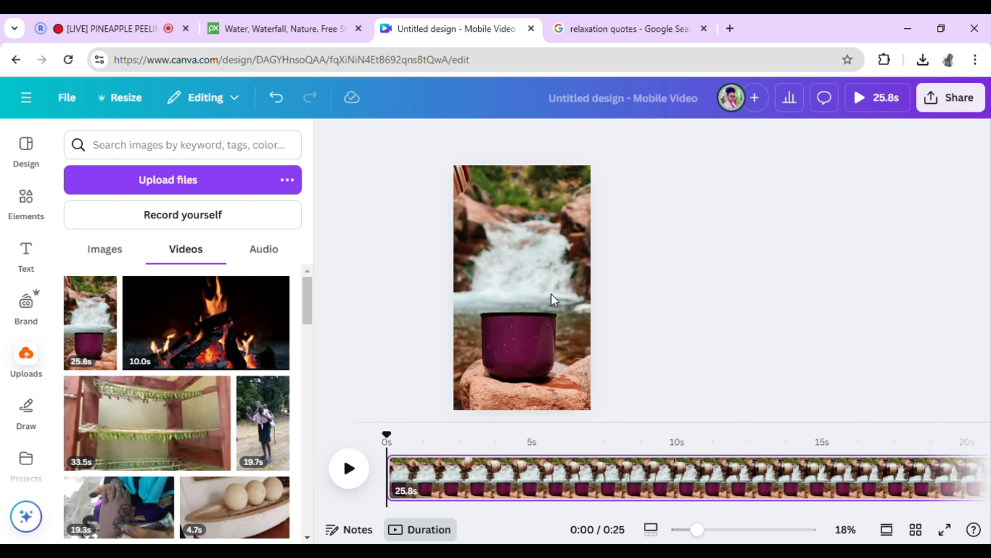
Step: Add a heading reading "The time to relax is when you don't have time for it", using the quote from the Google results
{"action": "left_click", "coordinate": [32, 258]}
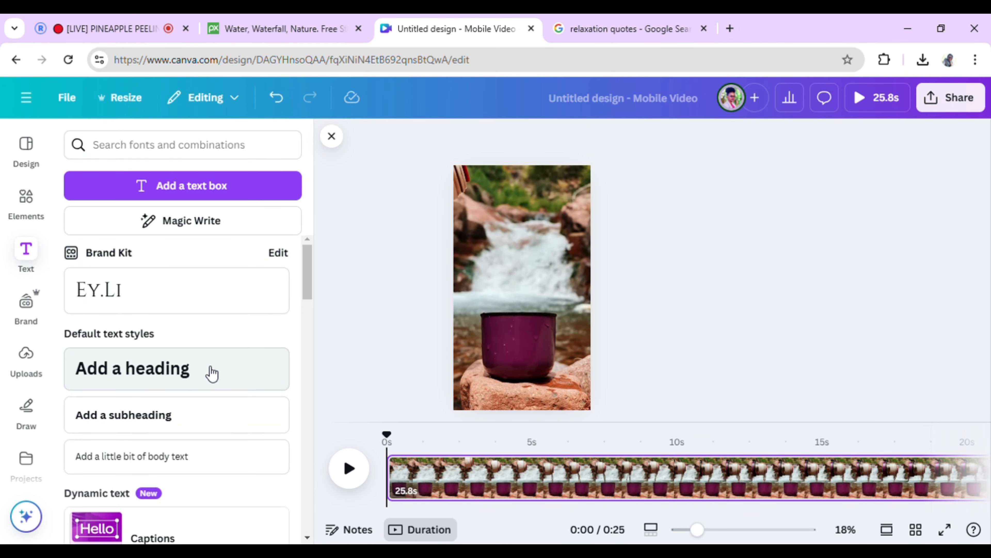
{"action": "left_click", "coordinate": [211, 374]}
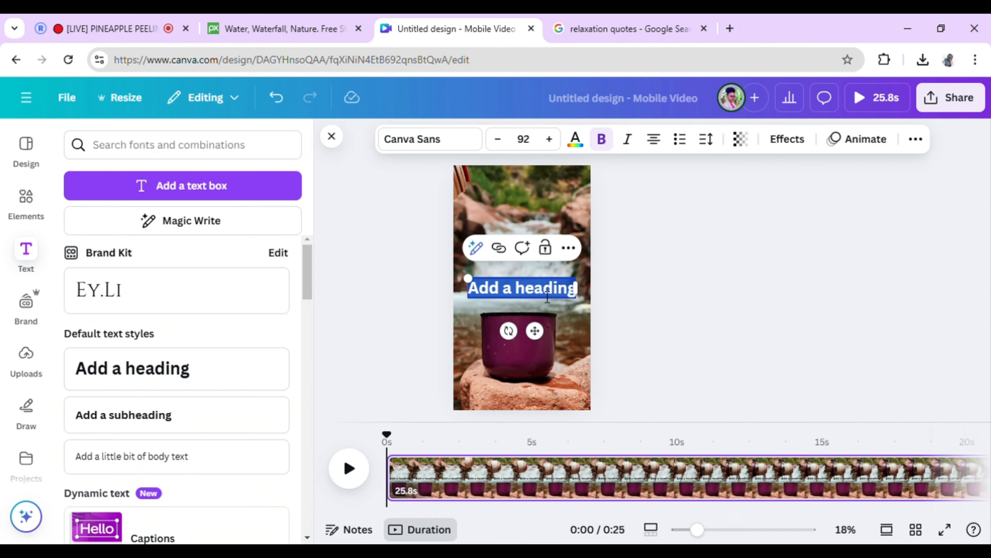
{"action": "double_click", "coordinate": [570, 291]}
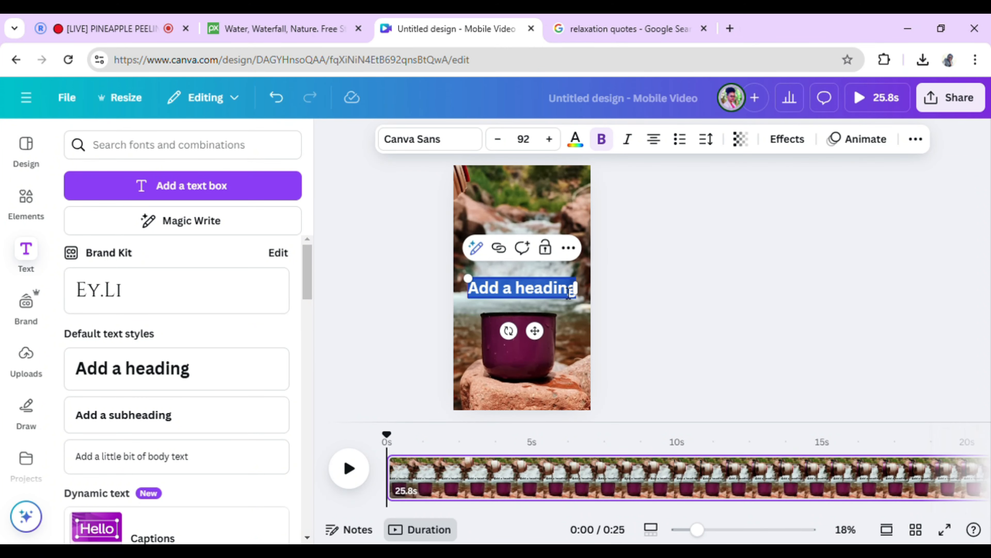
{"action": "left_click", "coordinate": [658, 31]}
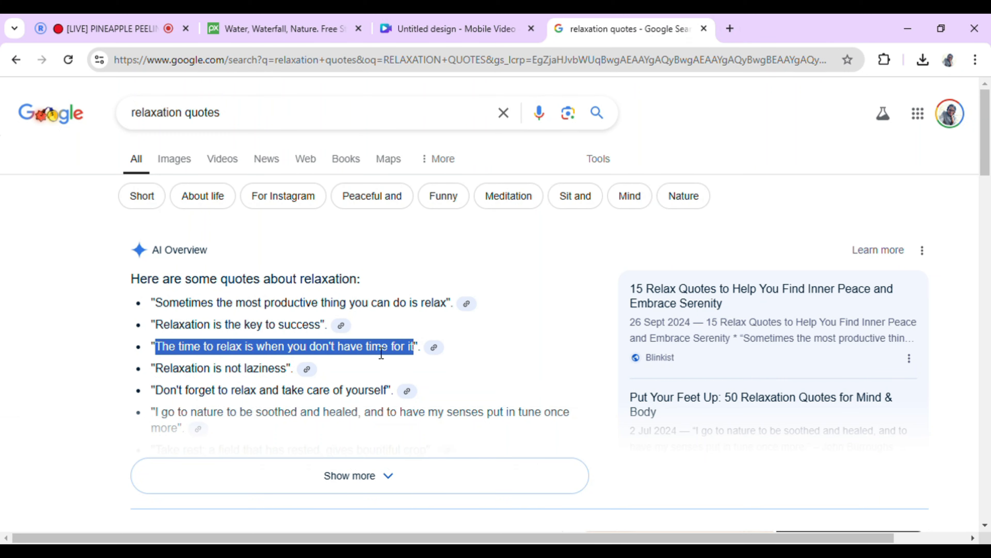
{"action": "left_click", "coordinate": [443, 27]}
{"action": "left_click", "coordinate": [530, 297]}
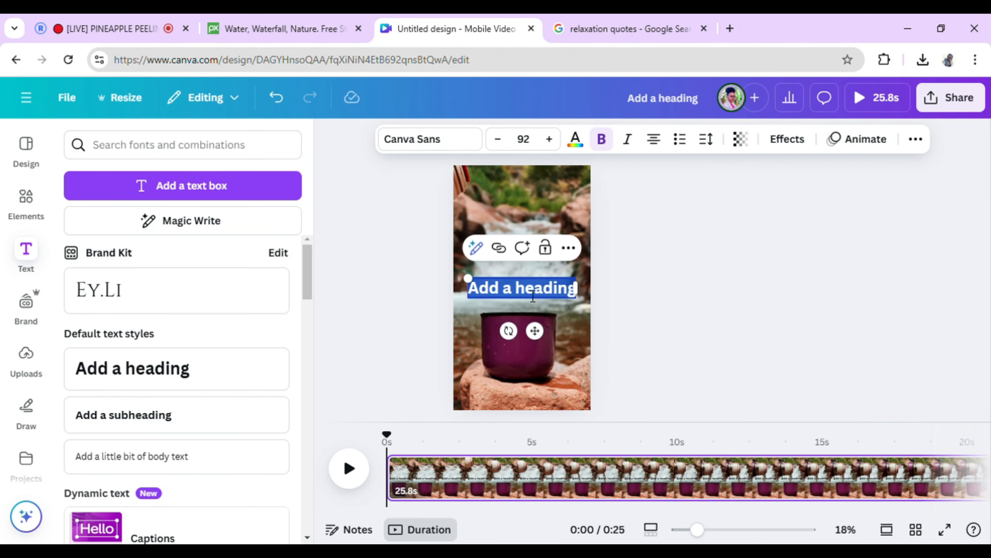
{"action": "type", "text": "The time to relax is when you don't have time for it"}
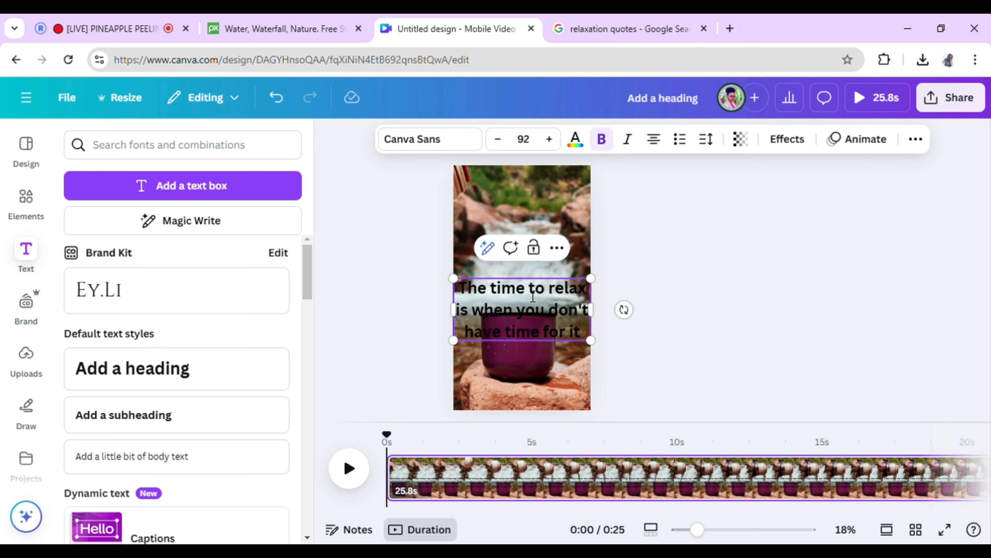
{"action": "left_click", "coordinate": [660, 277]}
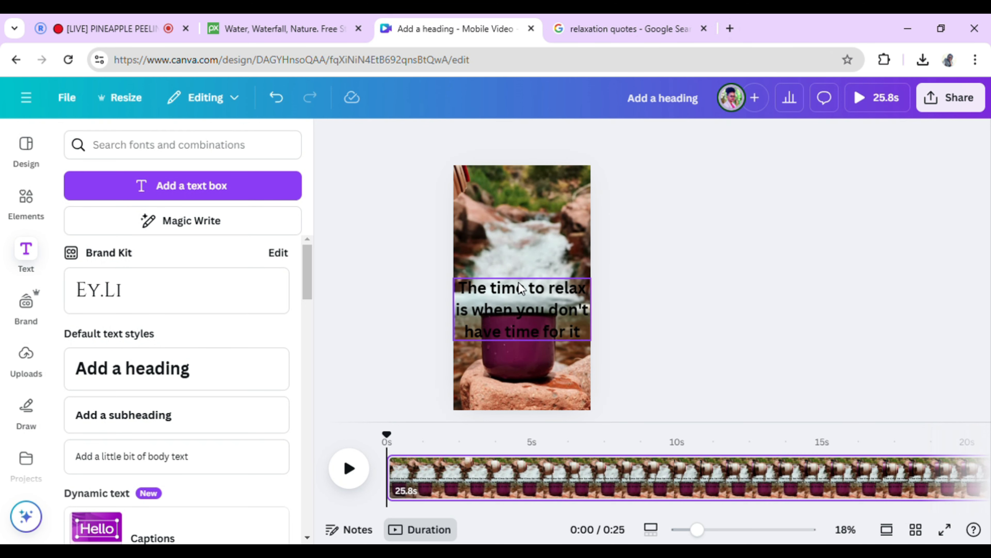
Step: Move the quote up over the waterfall, scale it to about font size 77.3 and narrow its box to wrap onto five lines
{"action": "left_click_drag", "start_coordinate": [523, 292], "coordinate": [523, 249]}
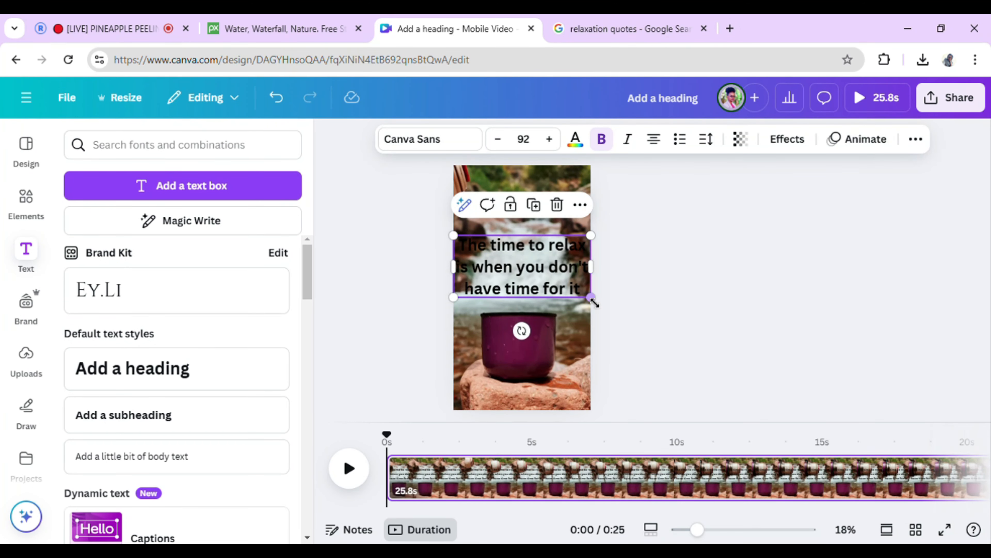
{"action": "left_click_drag", "start_coordinate": [583, 298], "coordinate": [546, 269]}
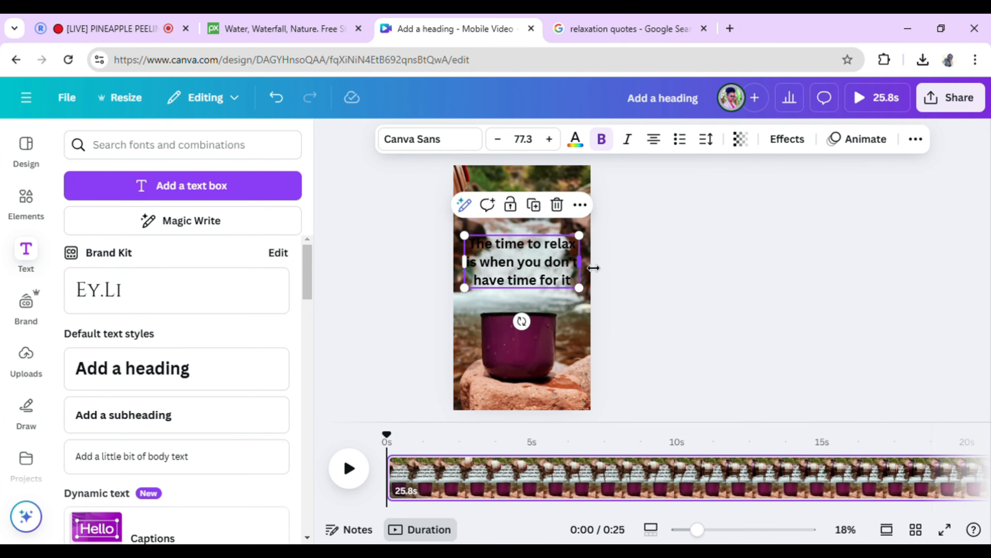
{"action": "left_click_drag", "start_coordinate": [589, 269], "coordinate": [541, 264]}
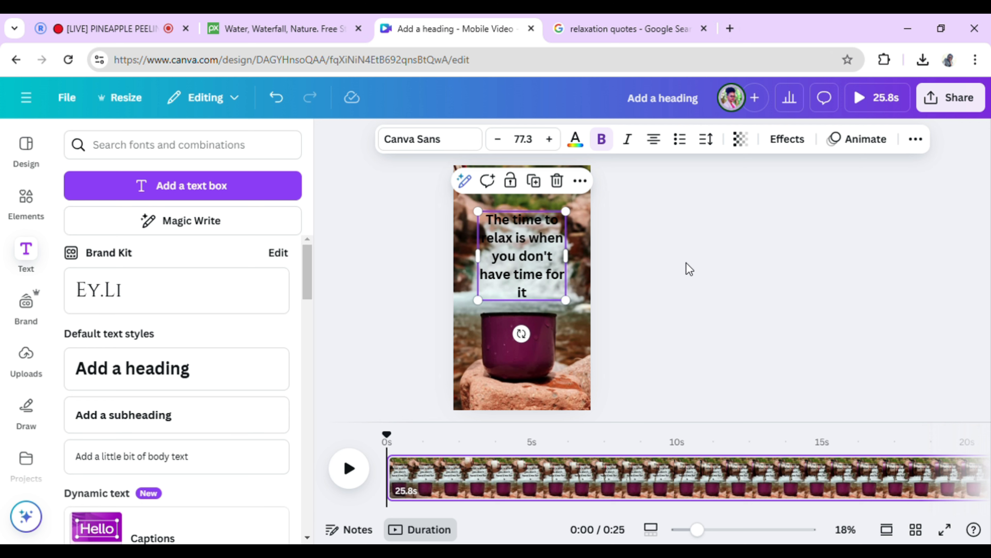
Step: Colour the quote text white and apply the Outline effect with a thickness of 200
{"action": "left_click", "coordinate": [578, 142]}
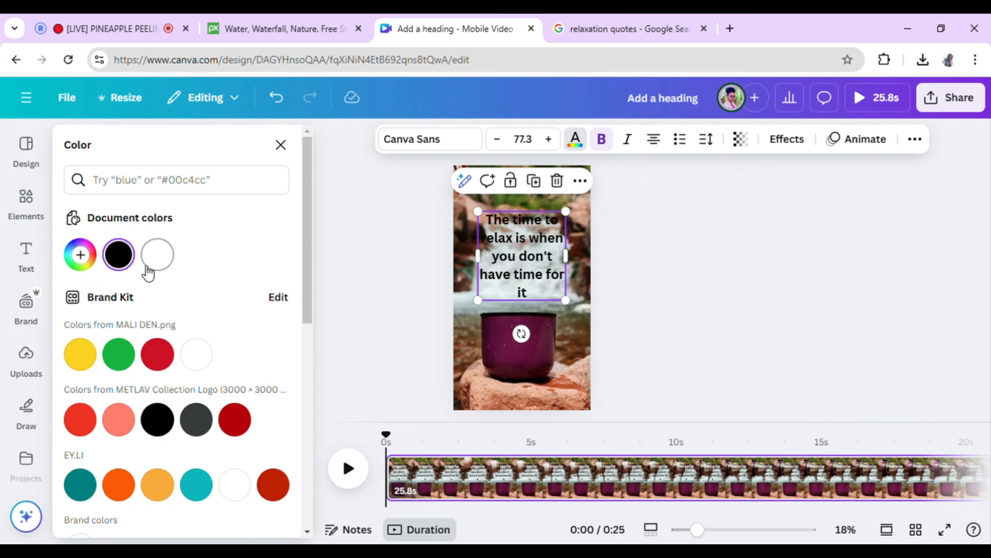
{"action": "left_click", "coordinate": [163, 267]}
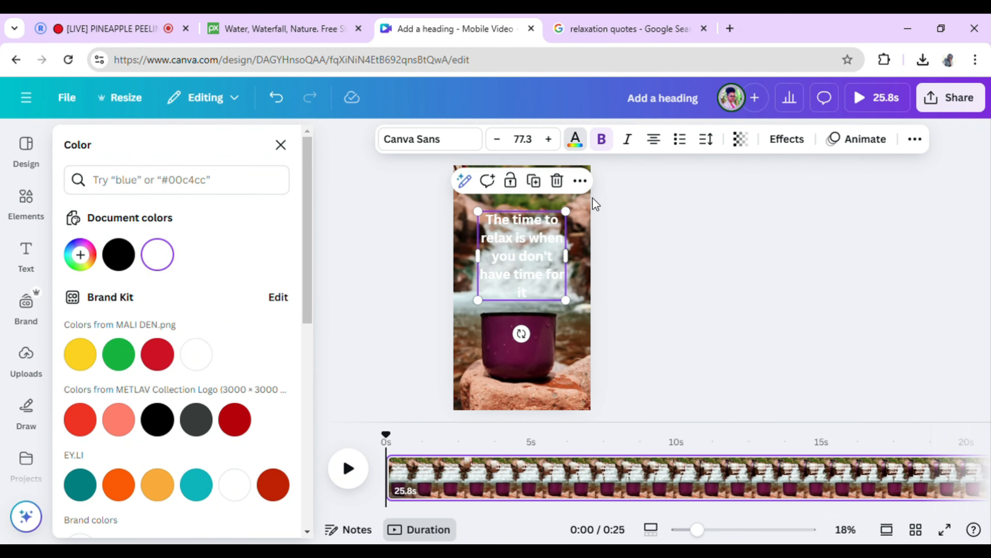
{"action": "left_click", "coordinate": [789, 141]}
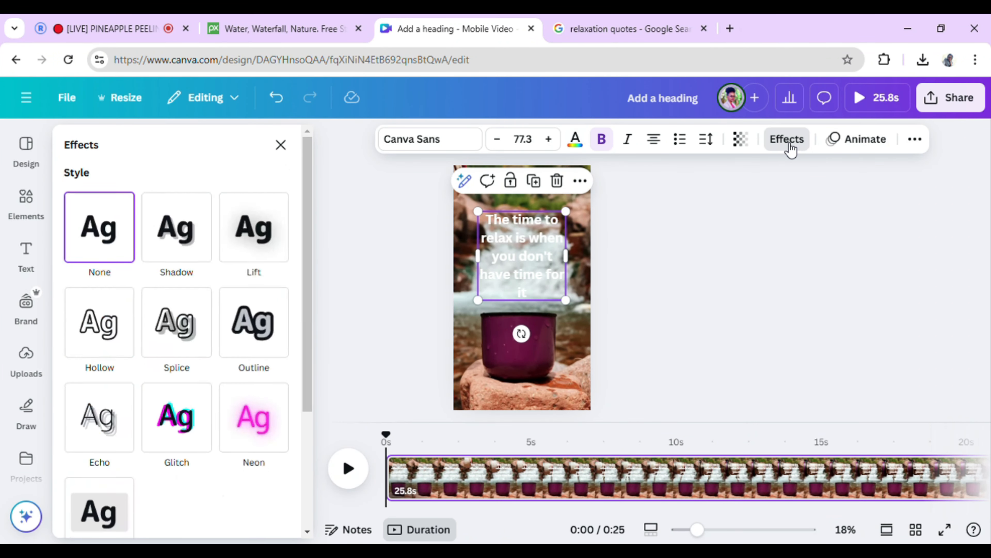
{"action": "left_click", "coordinate": [270, 346]}
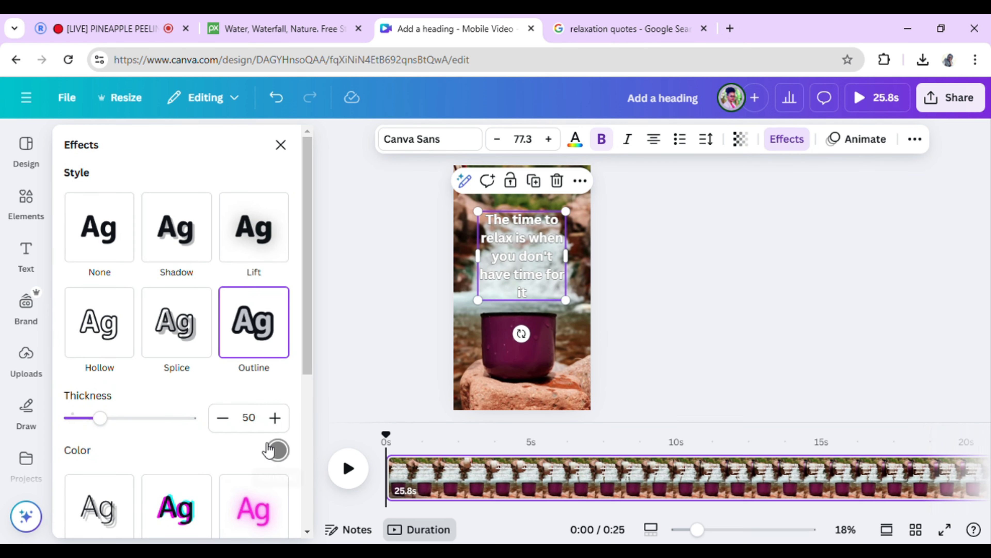
{"action": "left_click", "coordinate": [197, 424]}
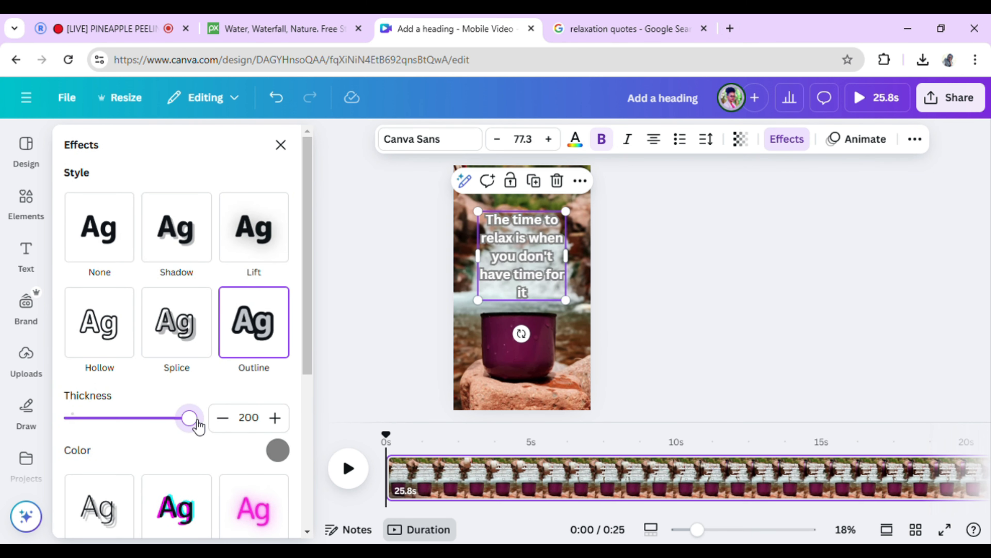
Step: Set the quote's outline colour to dark purple #430057
{"action": "left_click", "coordinate": [279, 451]}
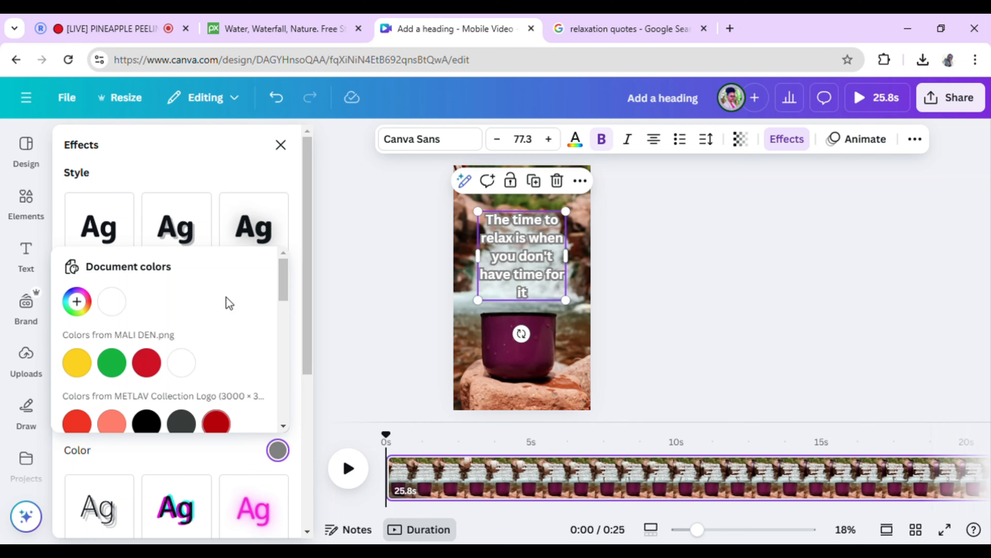
{"action": "left_click_drag", "start_coordinate": [284, 272], "coordinate": [292, 394]}
{"action": "left_click", "coordinate": [184, 349]}
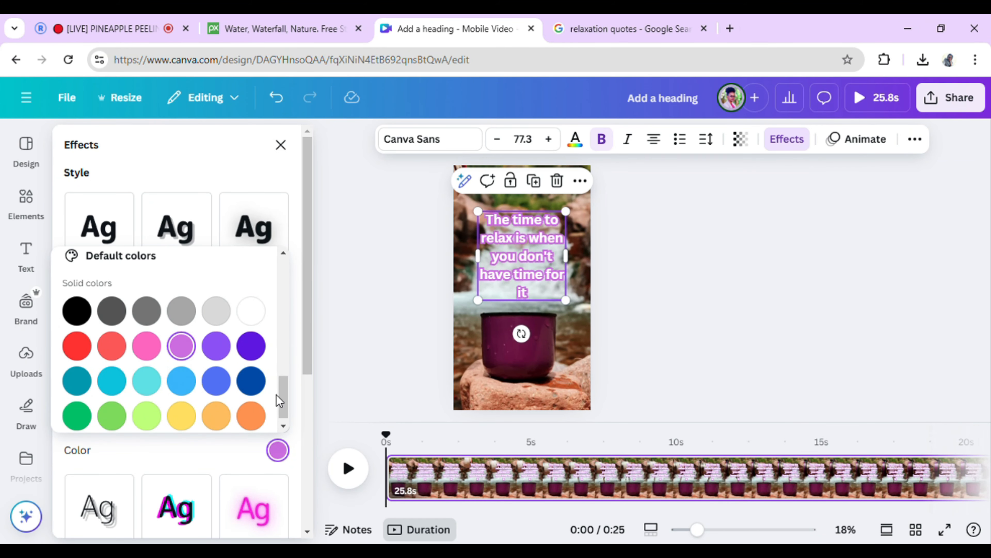
{"action": "left_click_drag", "start_coordinate": [278, 411], "coordinate": [290, 269]}
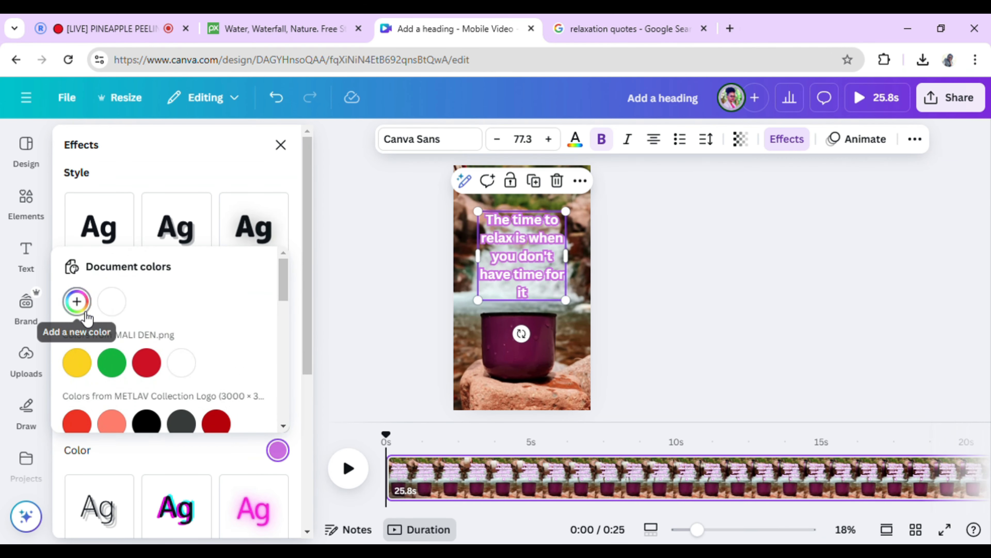
{"action": "left_click", "coordinate": [77, 302]}
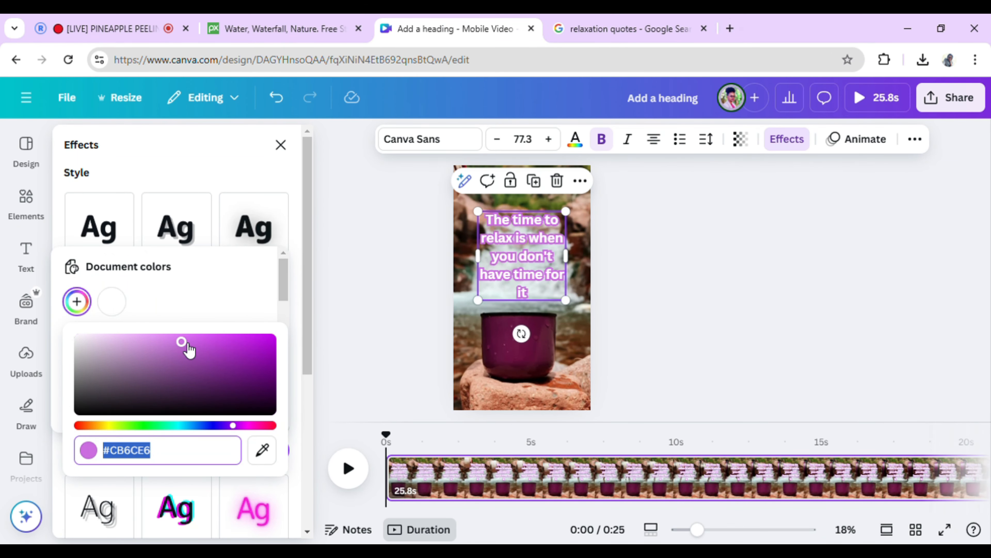
{"action": "left_click_drag", "start_coordinate": [186, 348], "coordinate": [280, 388]}
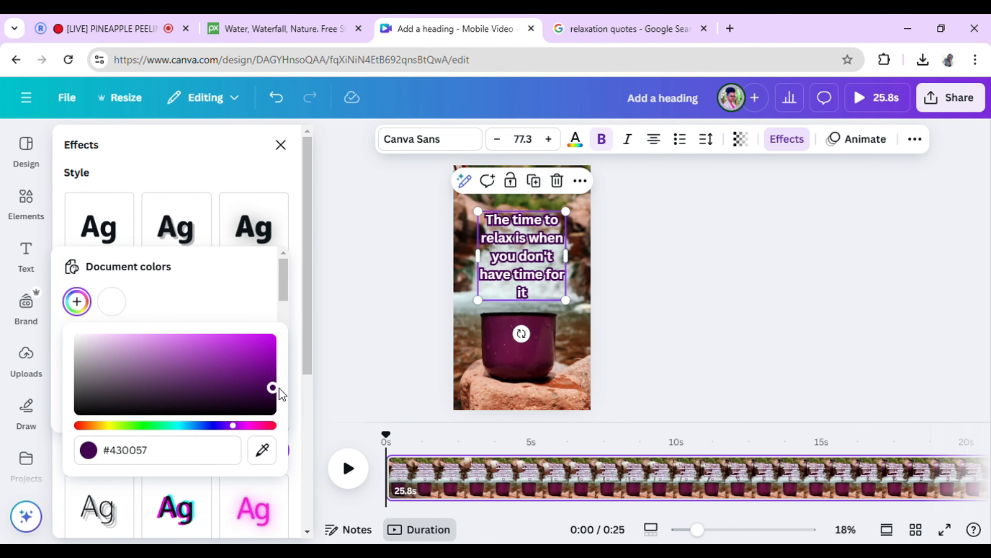
{"action": "left_click", "coordinate": [358, 333]}
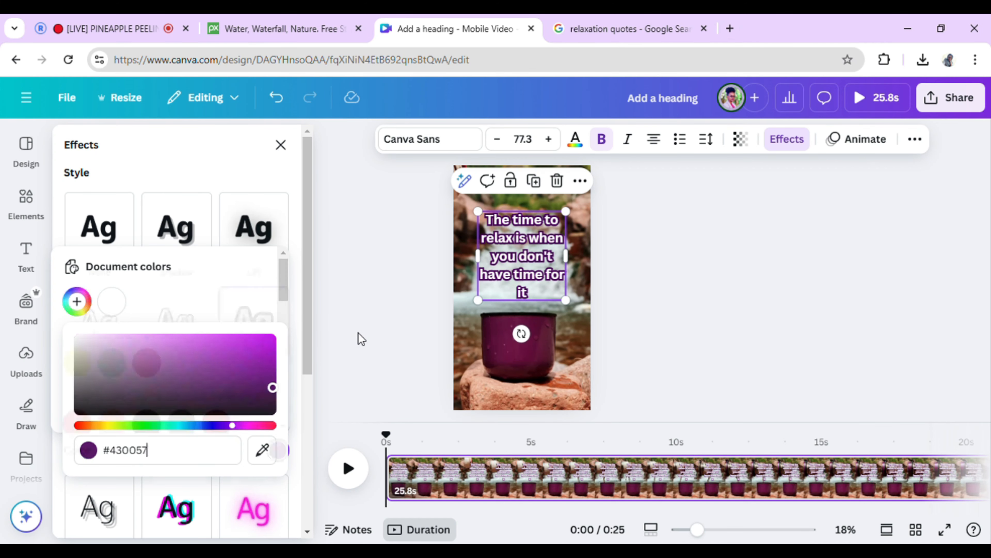
{"action": "left_click", "coordinate": [689, 229]}
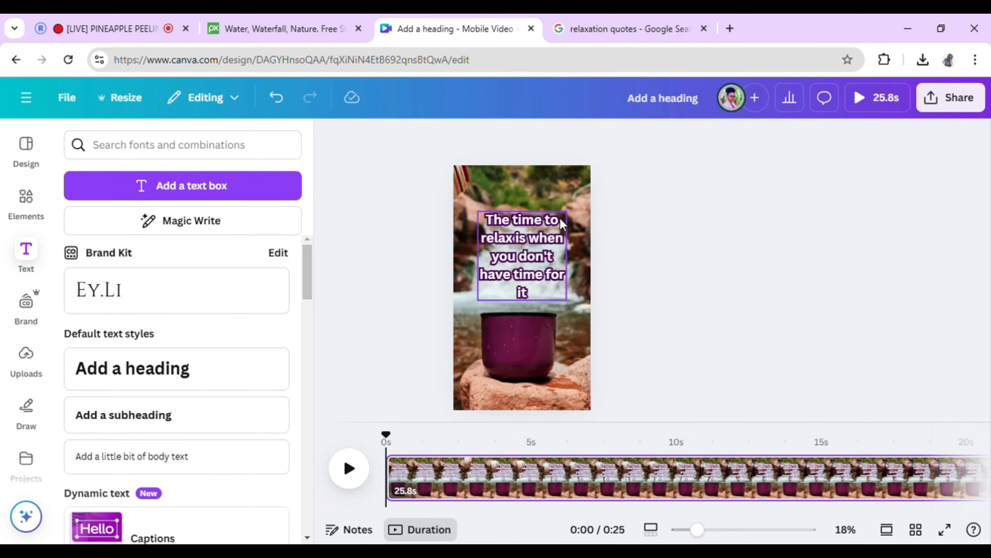
Step: Enlarge the quote to about font size 96 above the cup and shift it slightly to the right
{"action": "left_click", "coordinate": [551, 242]}
{"action": "left_click_drag", "start_coordinate": [567, 212], "coordinate": [580, 205]}
{"action": "left_click_drag", "start_coordinate": [483, 203], "coordinate": [473, 193]}
{"action": "left_click", "coordinate": [754, 247]}
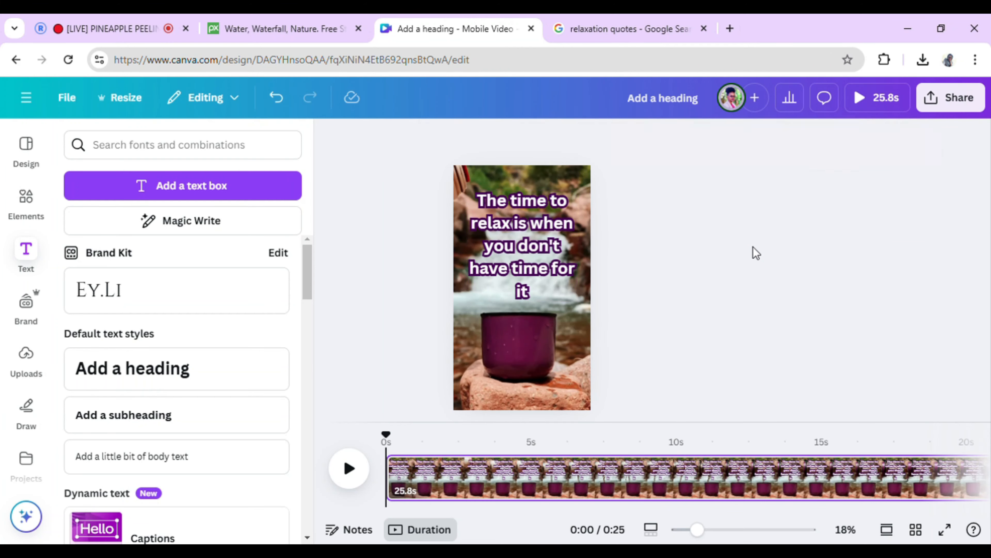
{"action": "left_click_drag", "start_coordinate": [546, 256], "coordinate": [551, 258]}
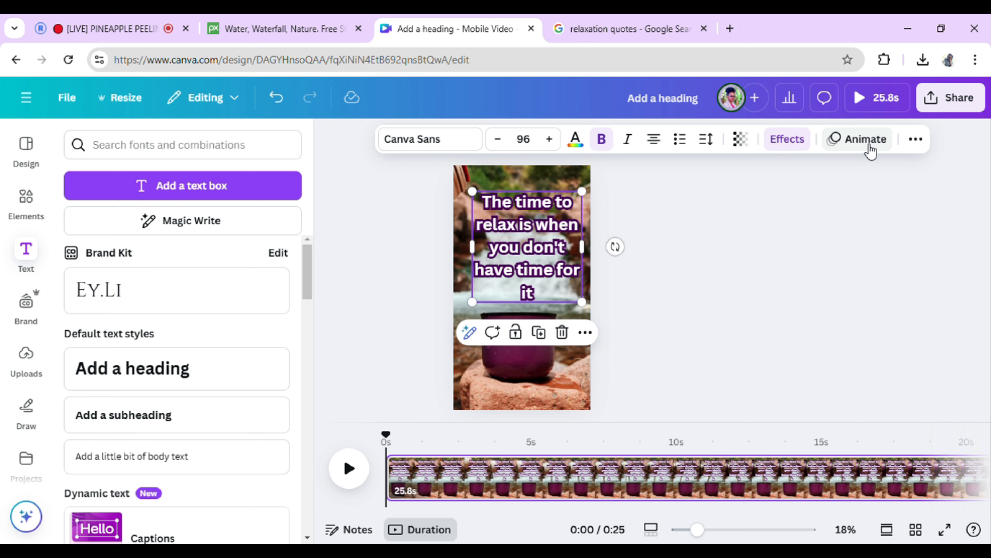
Step: Apply the Typewriter animation to the quote for both enter and exit, and slow its speed to near the minimum
{"action": "left_click", "coordinate": [868, 140]}
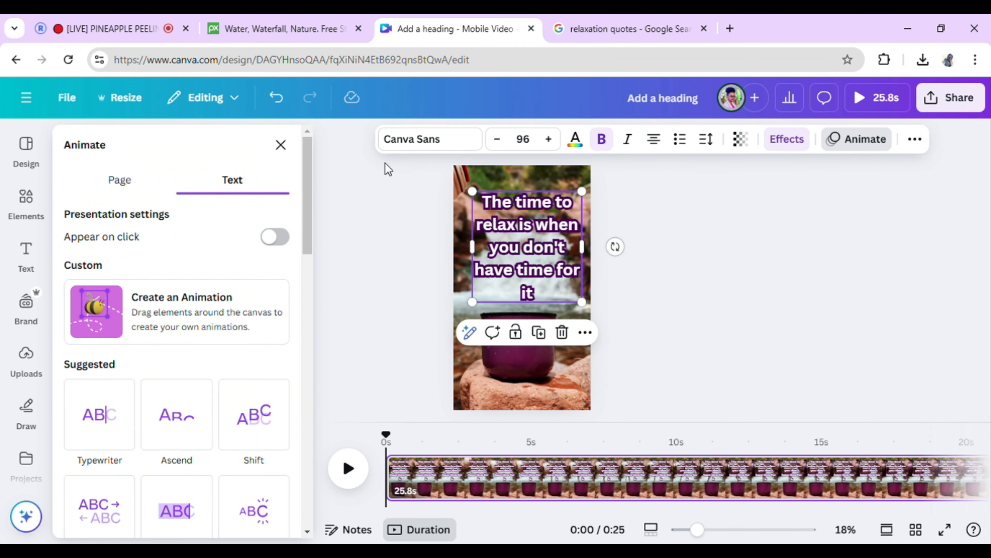
{"action": "left_click_drag", "start_coordinate": [308, 201], "coordinate": [307, 224]}
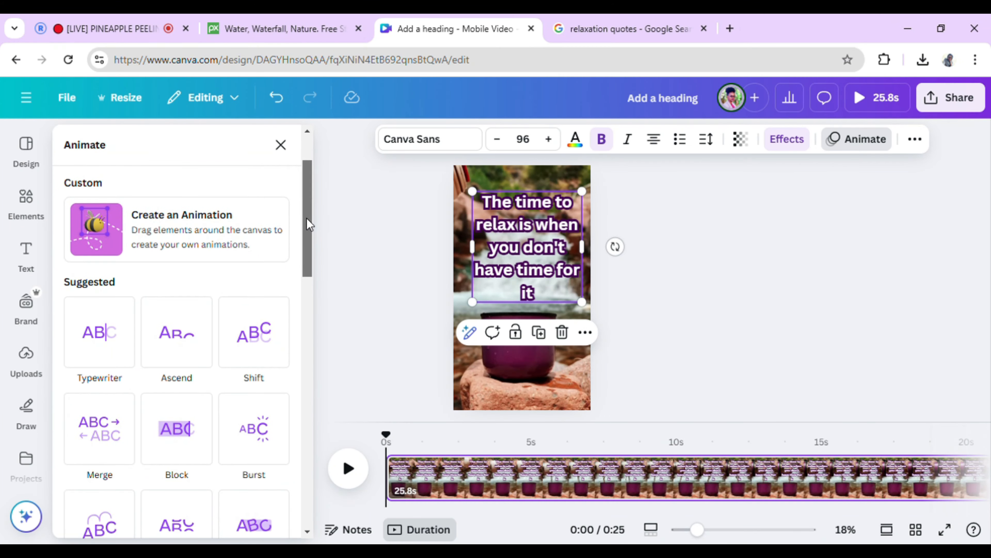
{"action": "left_click", "coordinate": [99, 342]}
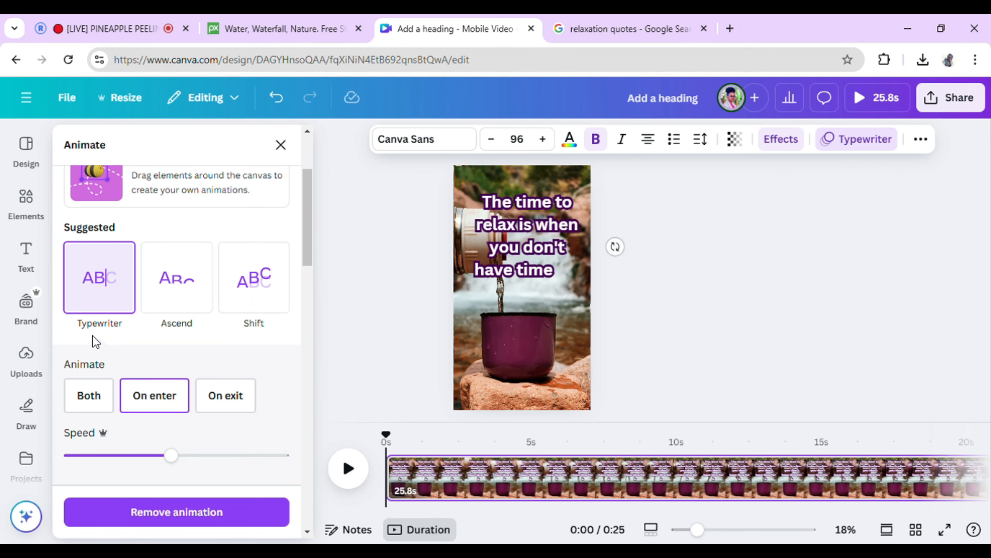
{"action": "left_click", "coordinate": [101, 399]}
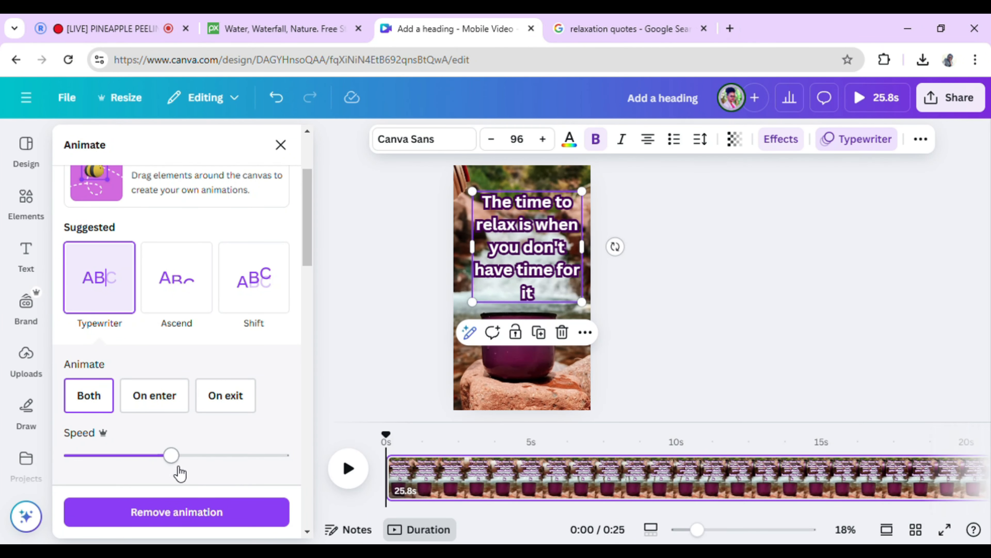
{"action": "left_click_drag", "start_coordinate": [177, 467], "coordinate": [90, 466]}
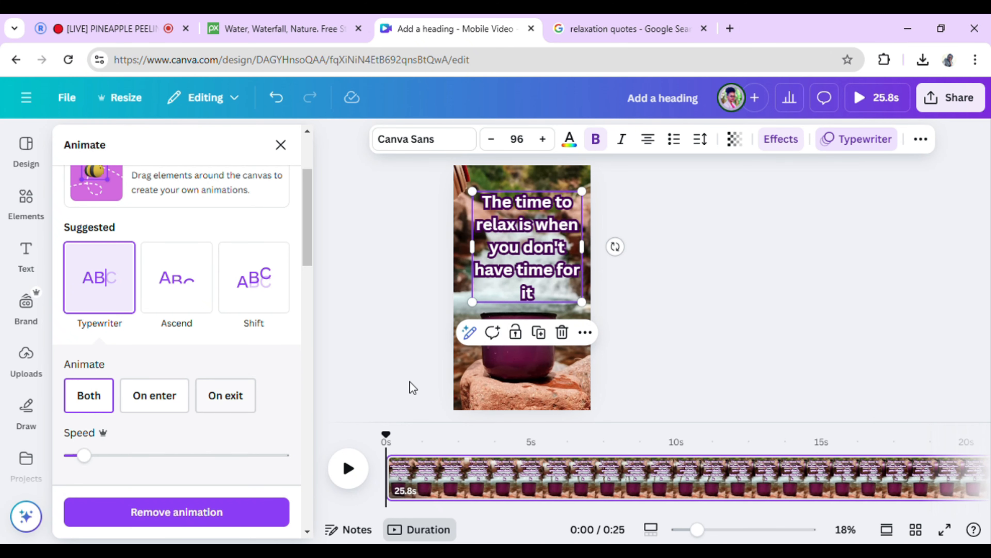
{"action": "left_click", "coordinate": [739, 263]}
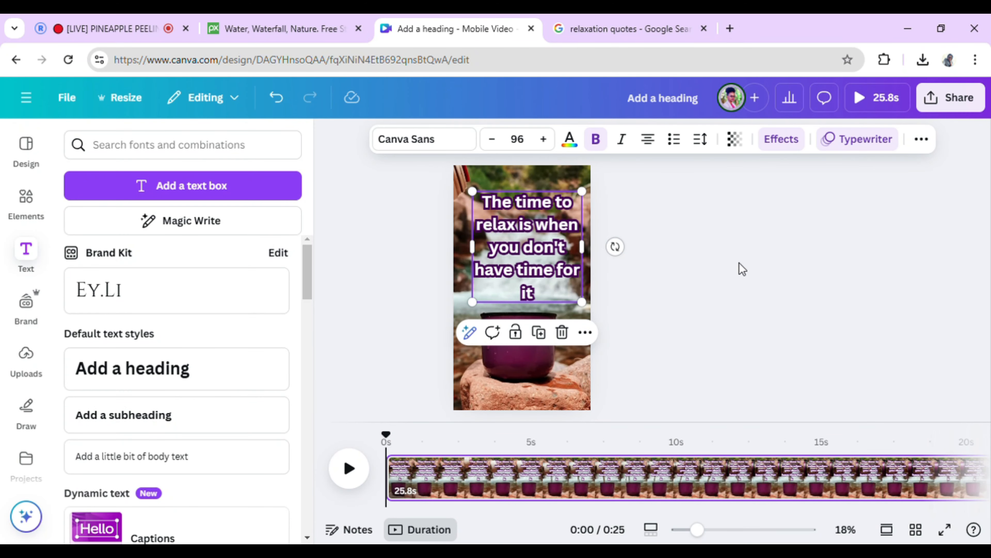
Step: Preview the animated quote video and trim the page's clip from its end to a duration of 10.8 seconds
{"action": "left_click", "coordinate": [738, 262]}
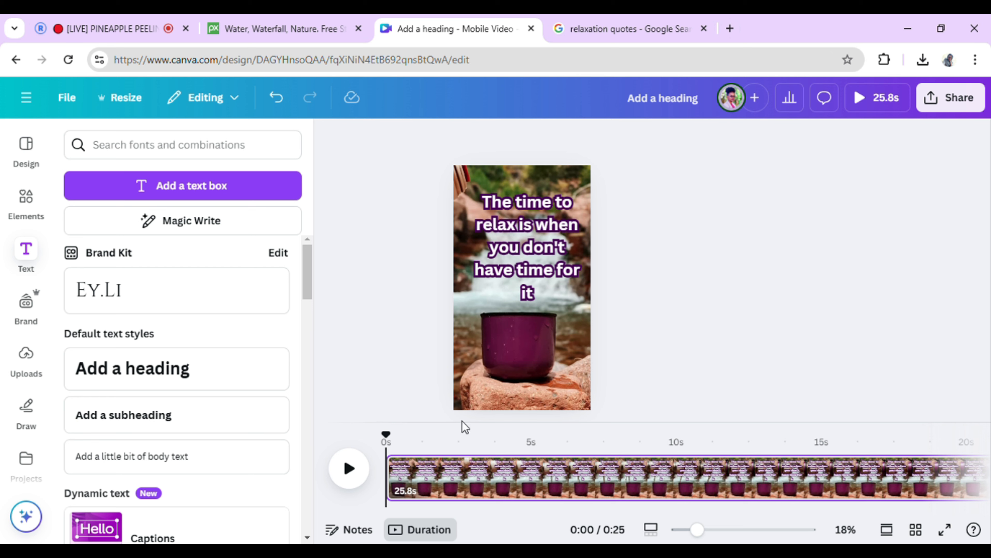
{"action": "left_click", "coordinate": [349, 468]}
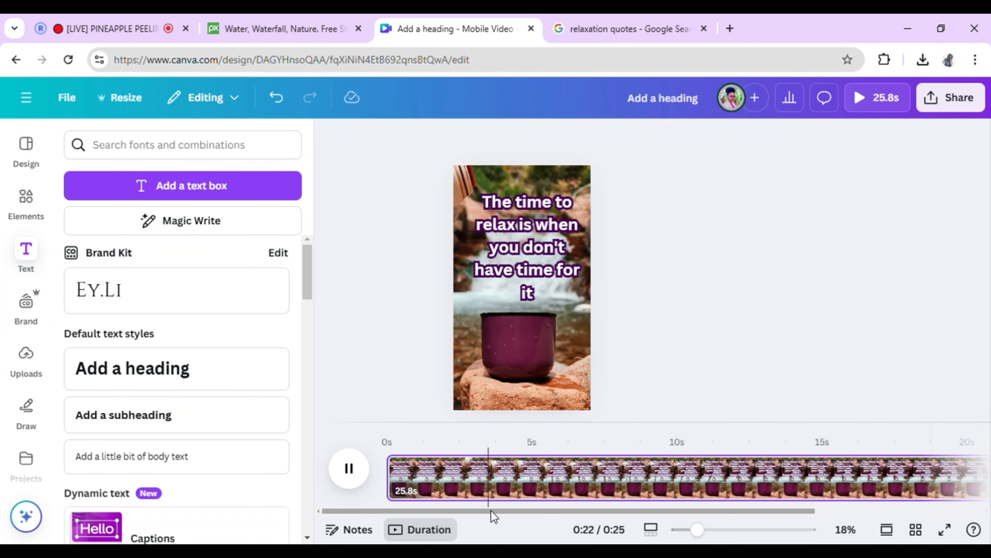
{"action": "left_click_drag", "start_coordinate": [508, 510], "coordinate": [729, 514]}
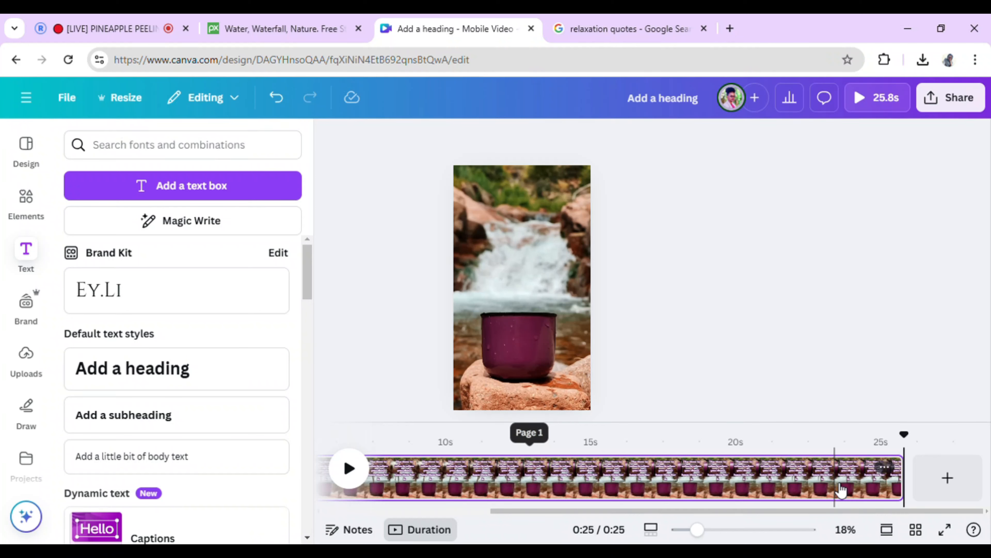
{"action": "left_click", "coordinate": [863, 479]}
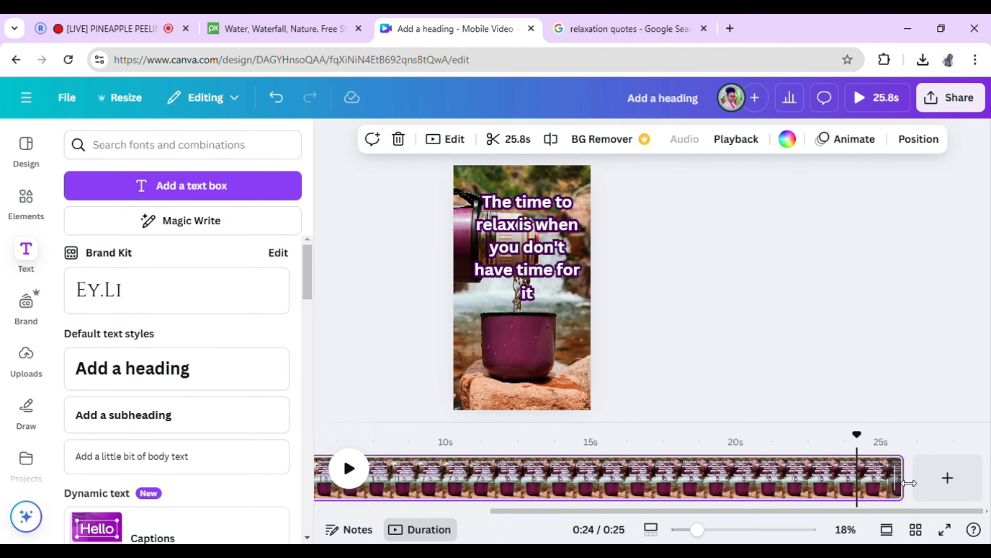
{"action": "left_click_drag", "start_coordinate": [908, 483], "coordinate": [465, 484]}
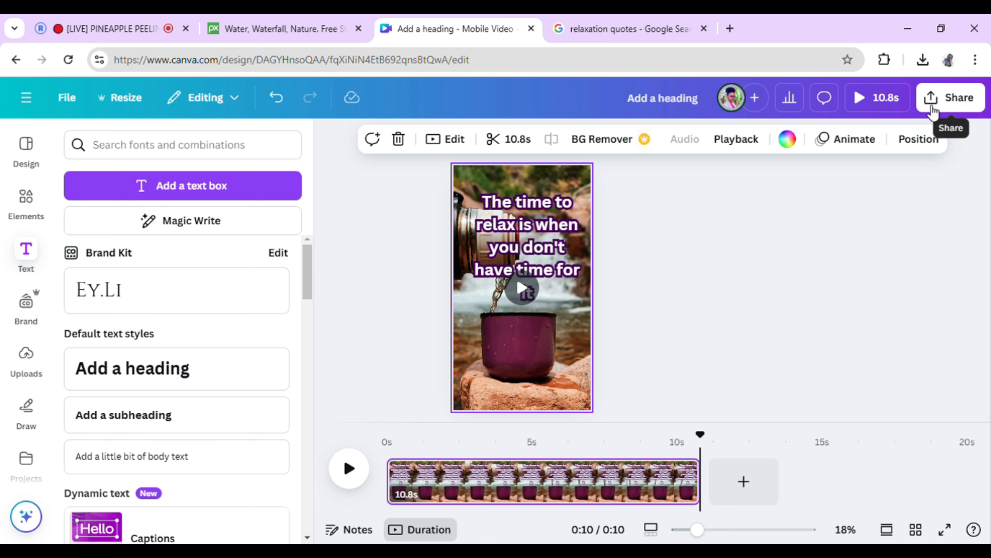
Step: Set up the design's download with MP4 Video as the file type
{"action": "left_click", "coordinate": [952, 114]}
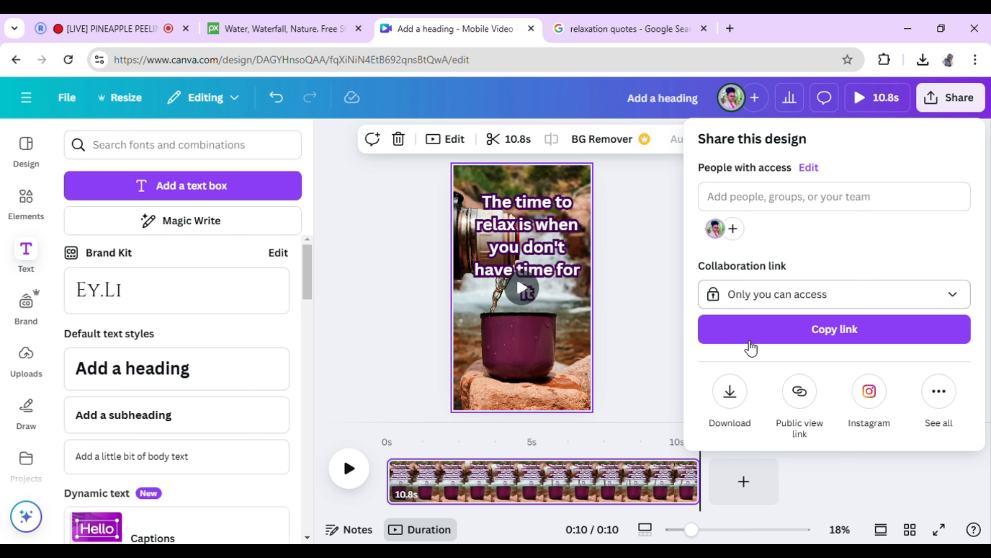
{"action": "left_click", "coordinate": [731, 394]}
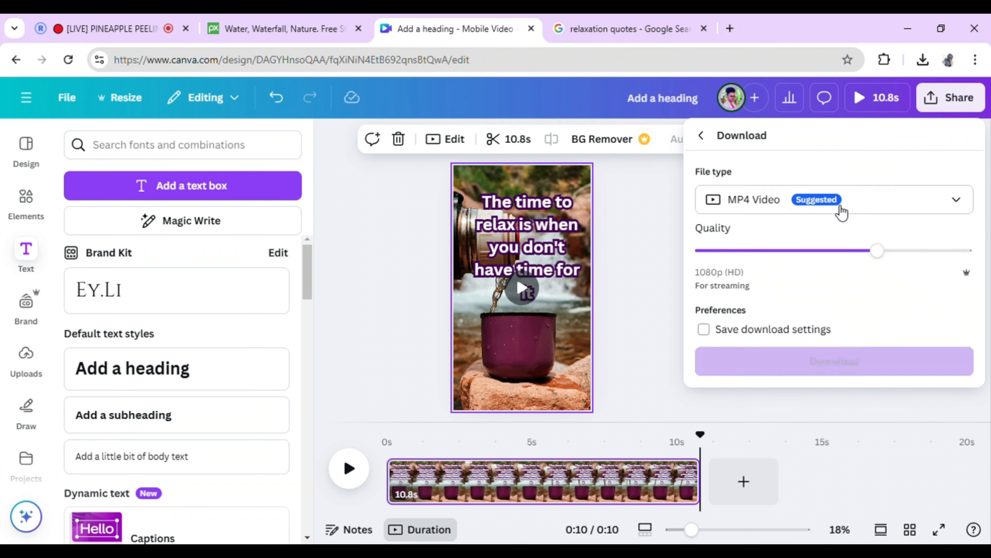
{"action": "left_click", "coordinate": [888, 201]}
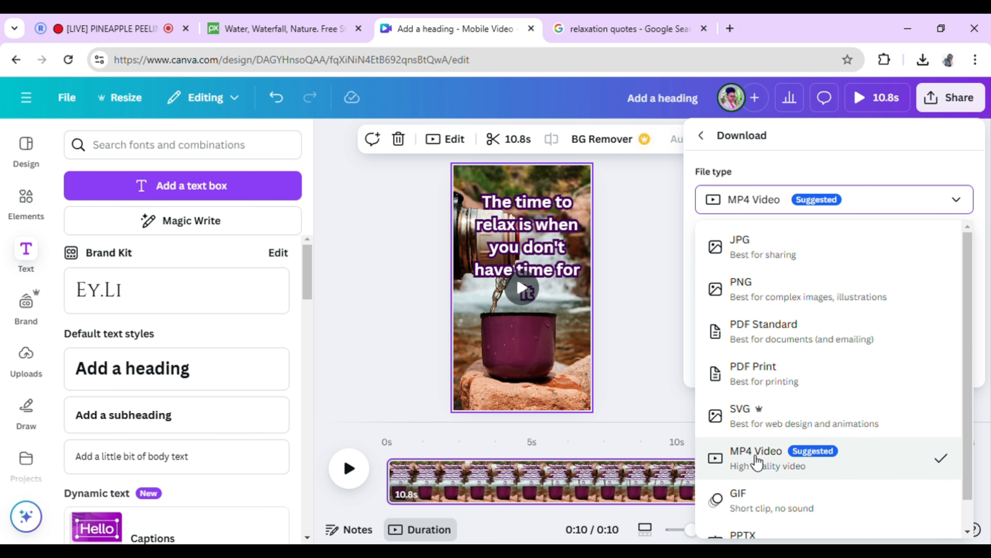
{"action": "left_click", "coordinate": [756, 463]}
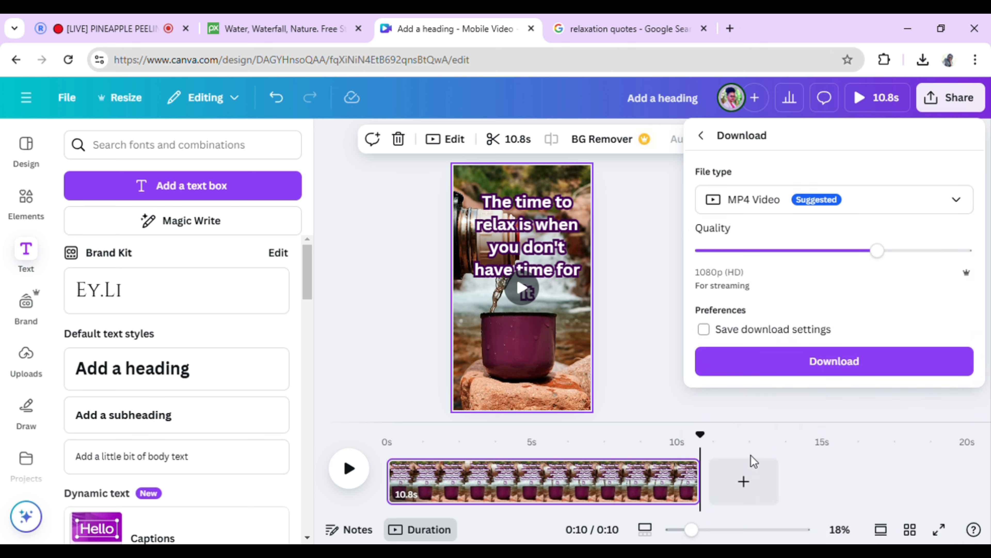